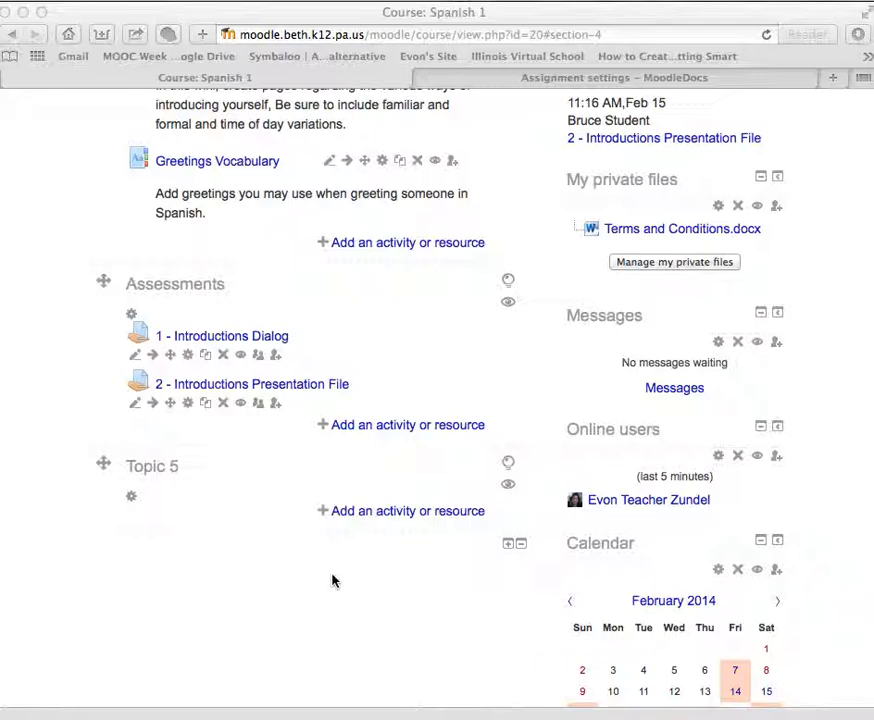
Add a new Quiz activity to the course's Assessments section.
scroll(333, 581, "up", 2)
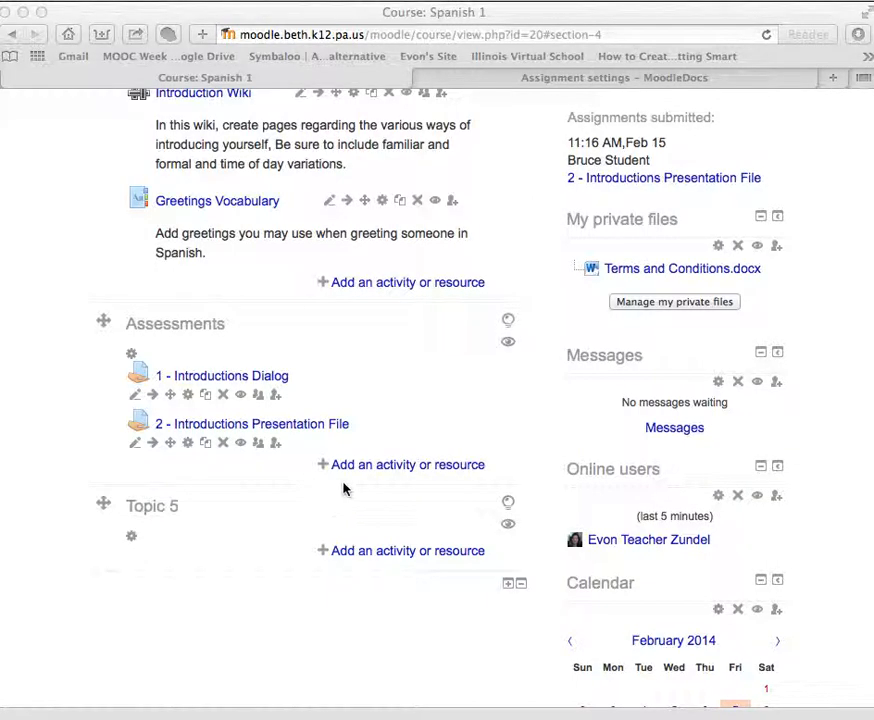
left_click(366, 493)
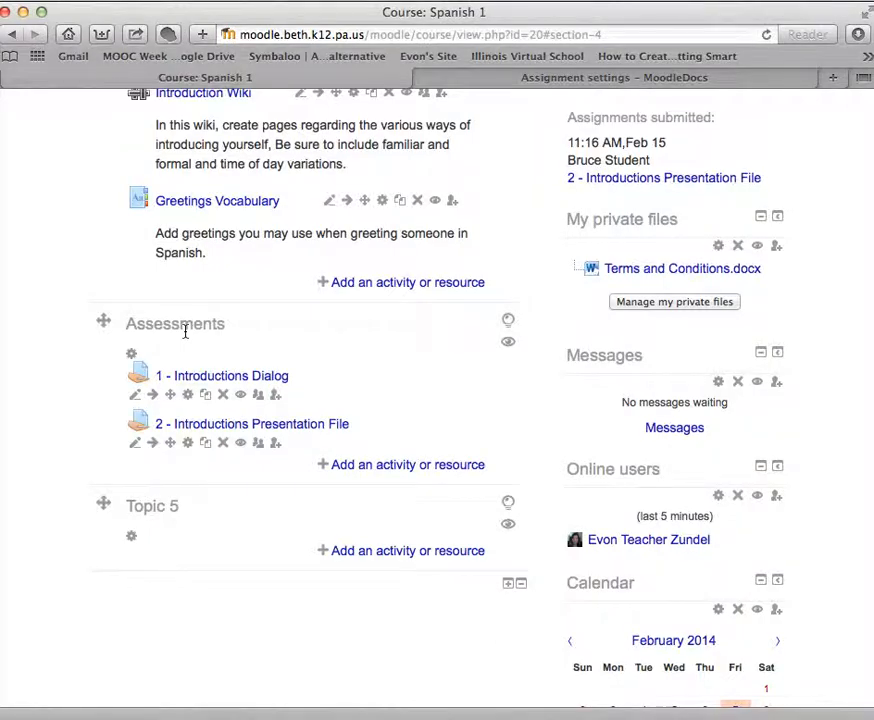
left_click(375, 476)
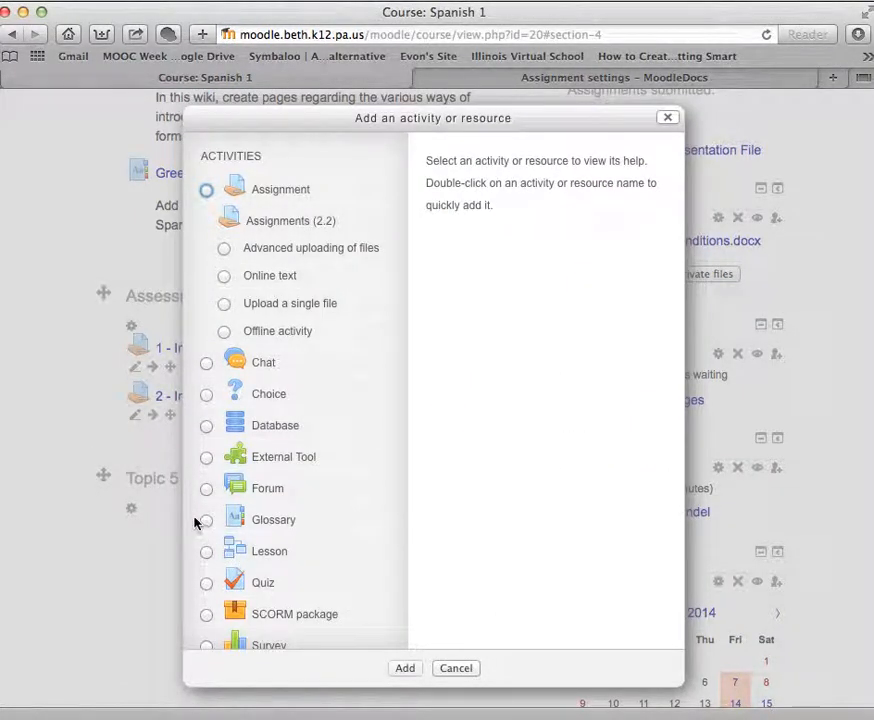
left_click(207, 584)
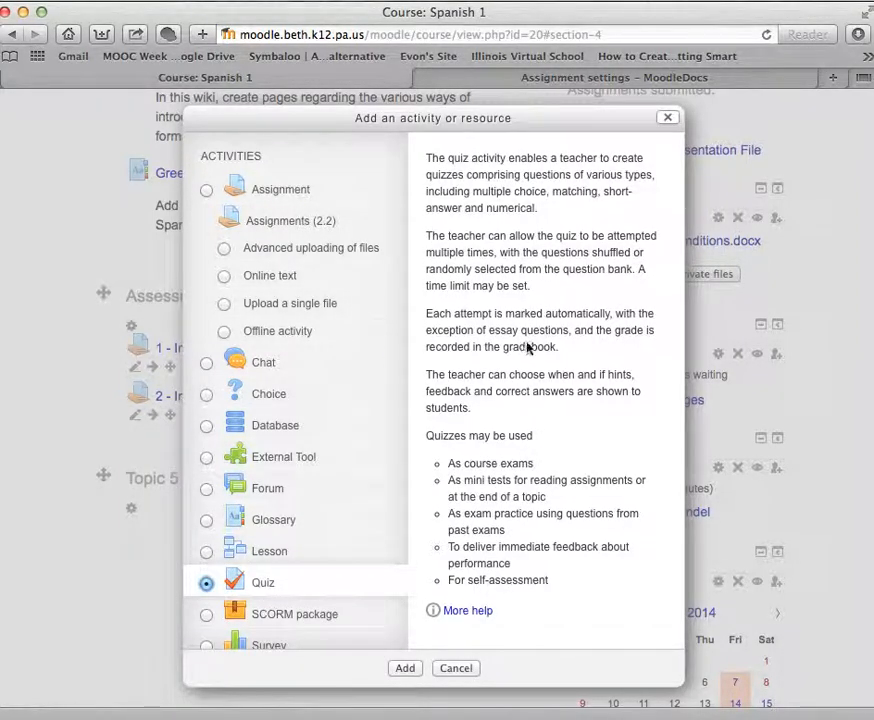
left_click(408, 672)
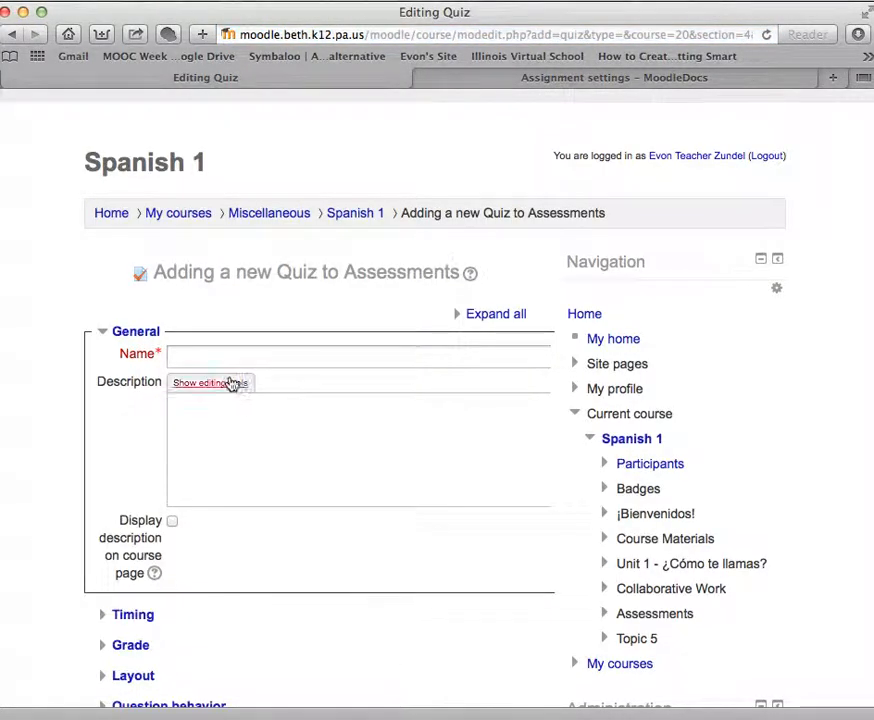
Name the new quiz "Introductions Quiz".
left_click(222, 358)
type("Introductions")
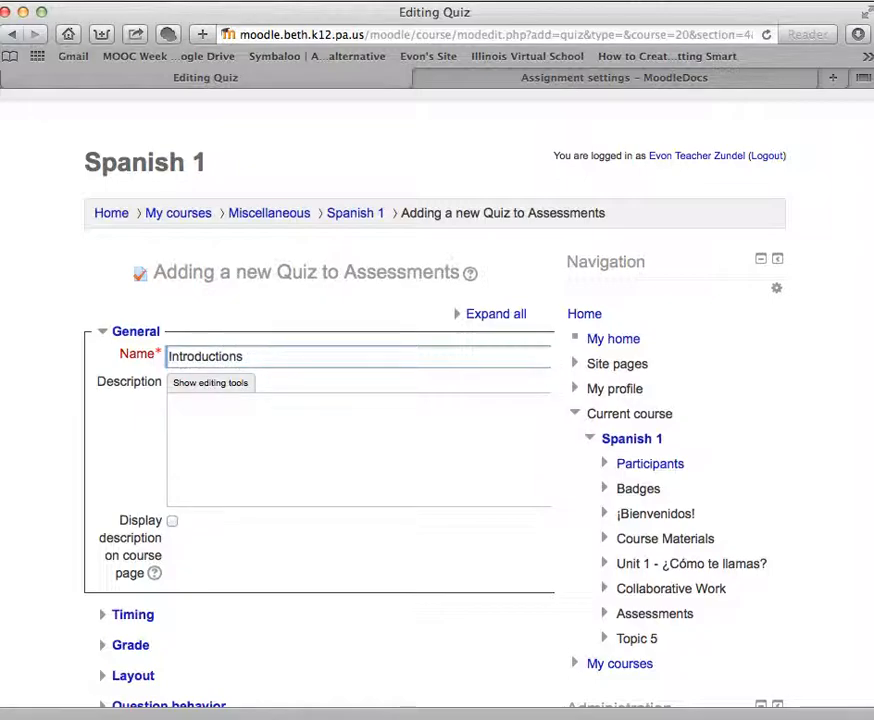
scroll(300, 400, "down", 2)
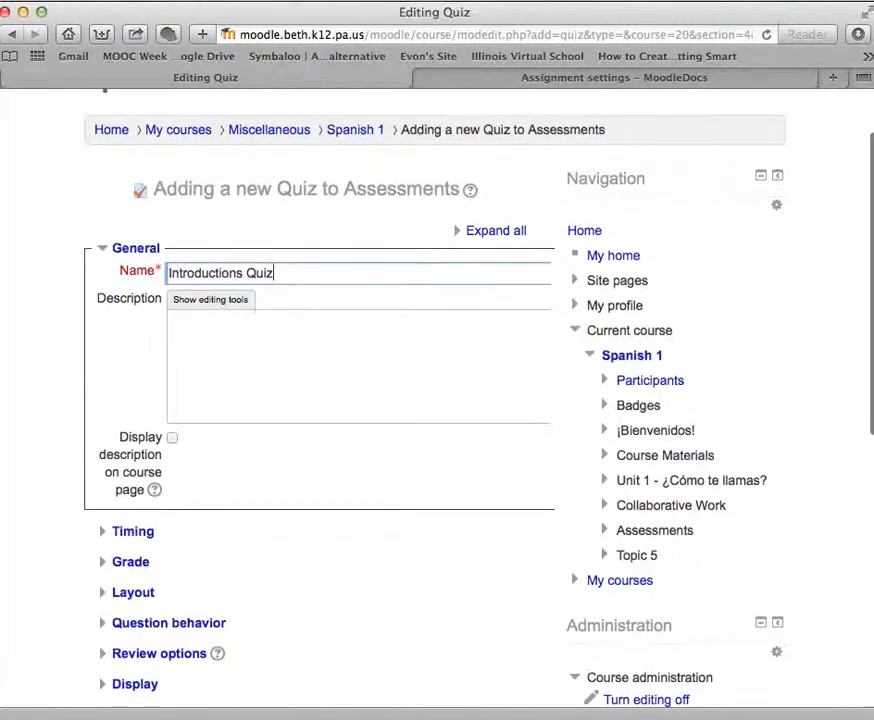
Show the description's editing tools and enter the description "This quiz is open from 2/15 to 2/21.".
left_click(222, 302)
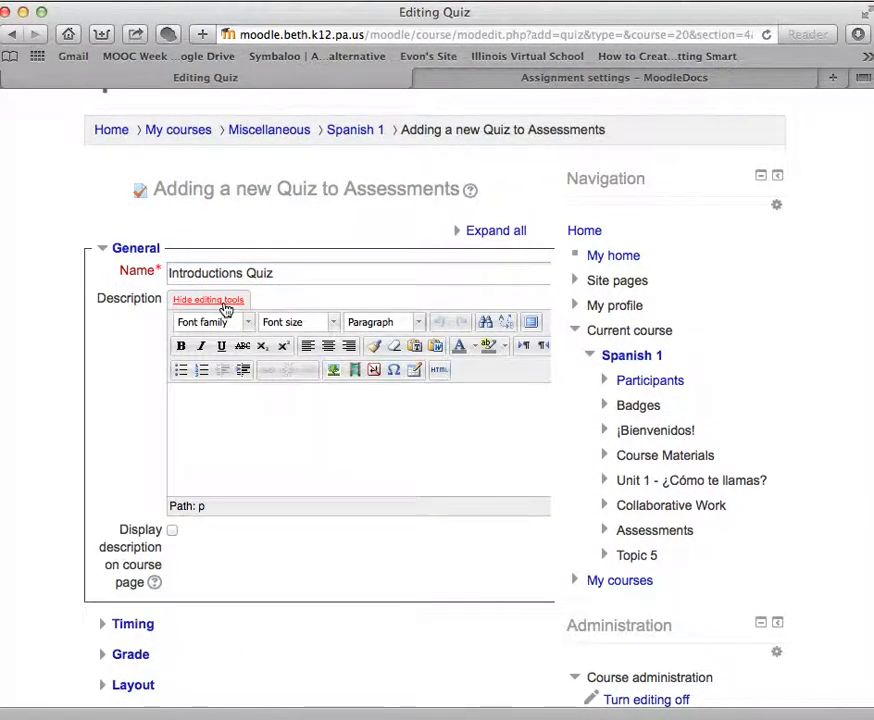
left_click(234, 459)
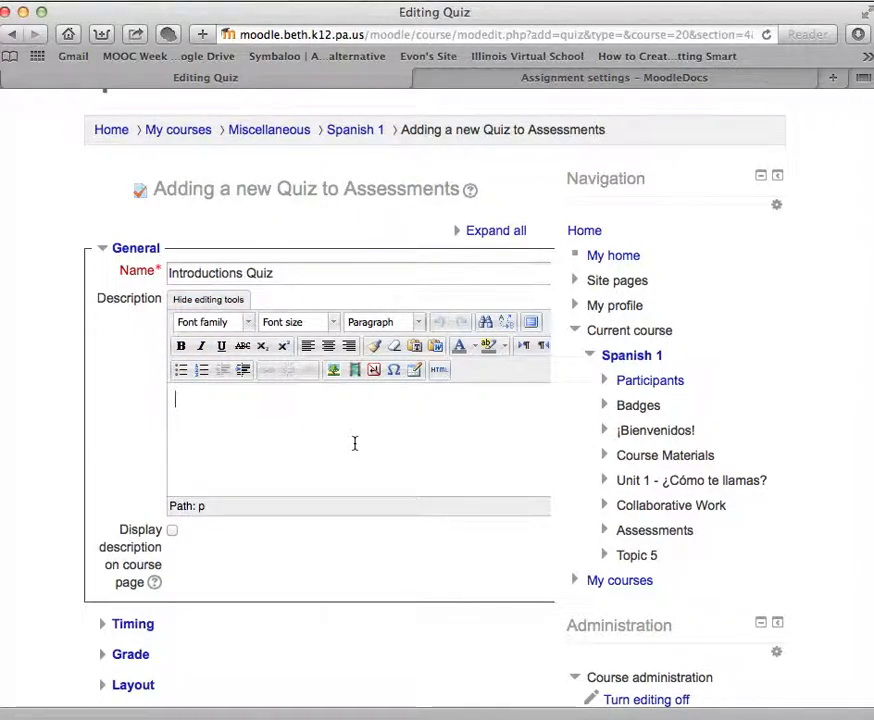
type("This quizk")
key("BackSpace")
type("is open from ")
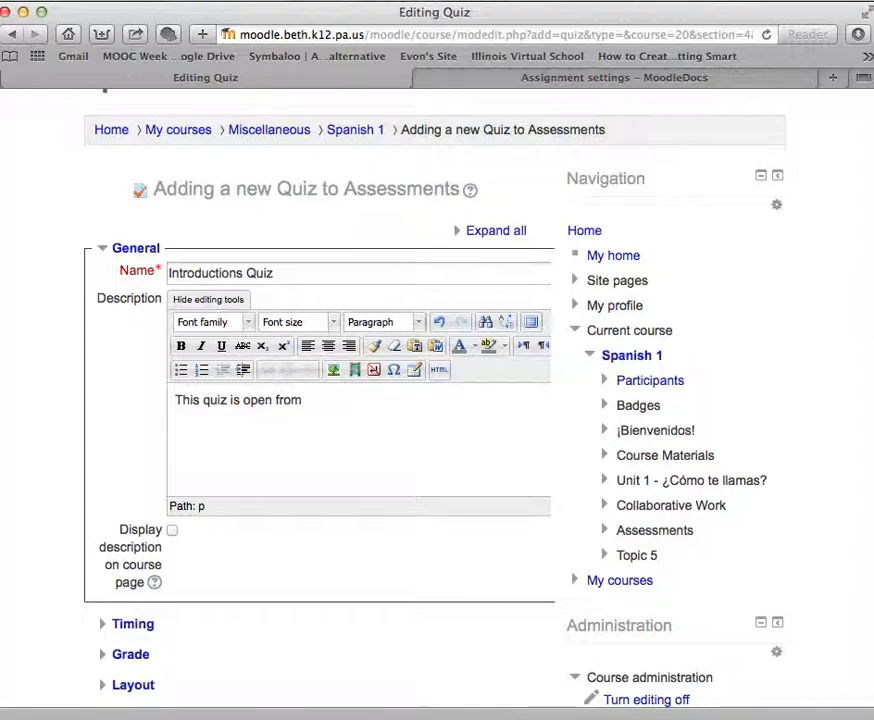
type("2/15 to 2/21.")
Expand the quiz's Timing settings and examine the choices for what happens when time expires.
scroll(326, 400, "down", 5)
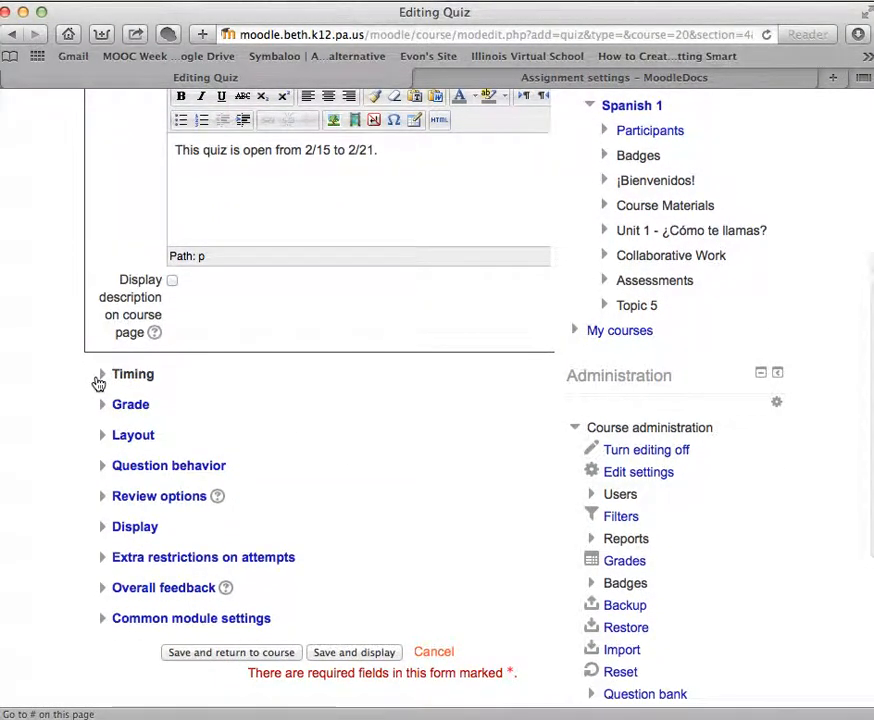
left_click(101, 375)
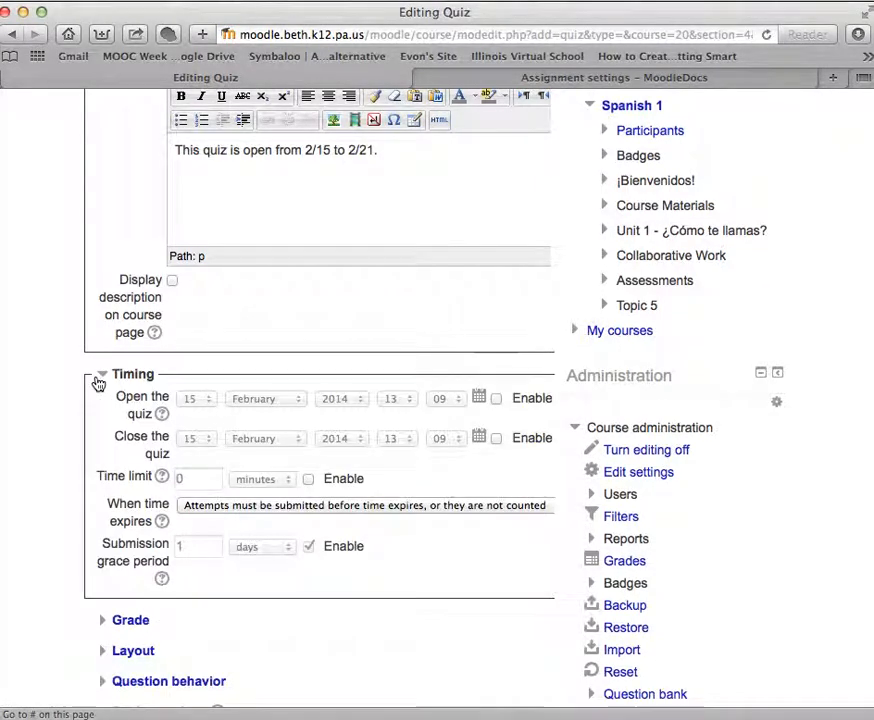
scroll(98, 384, "down", 2)
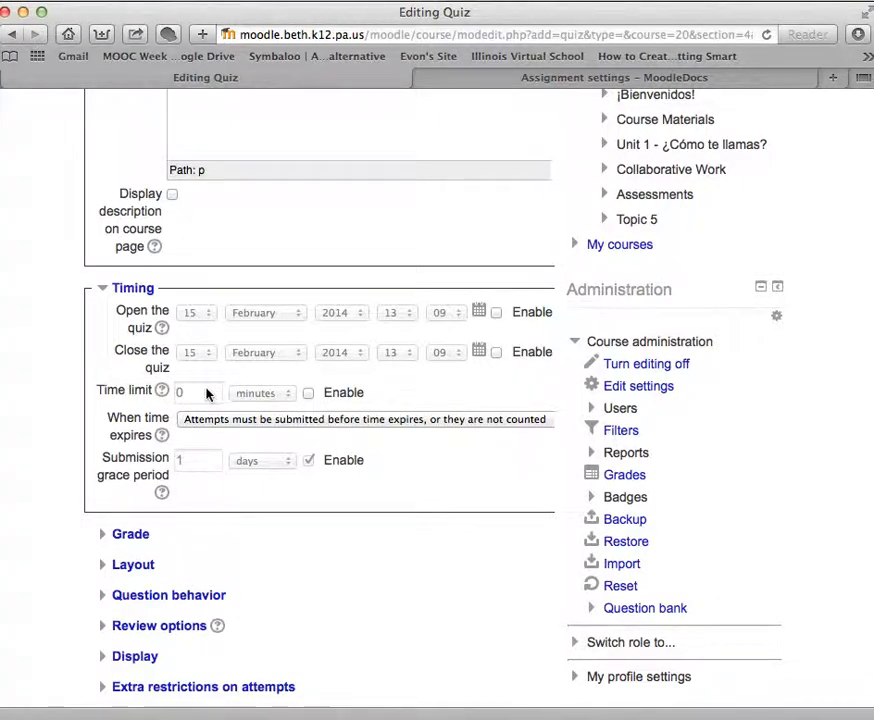
left_click(247, 419)
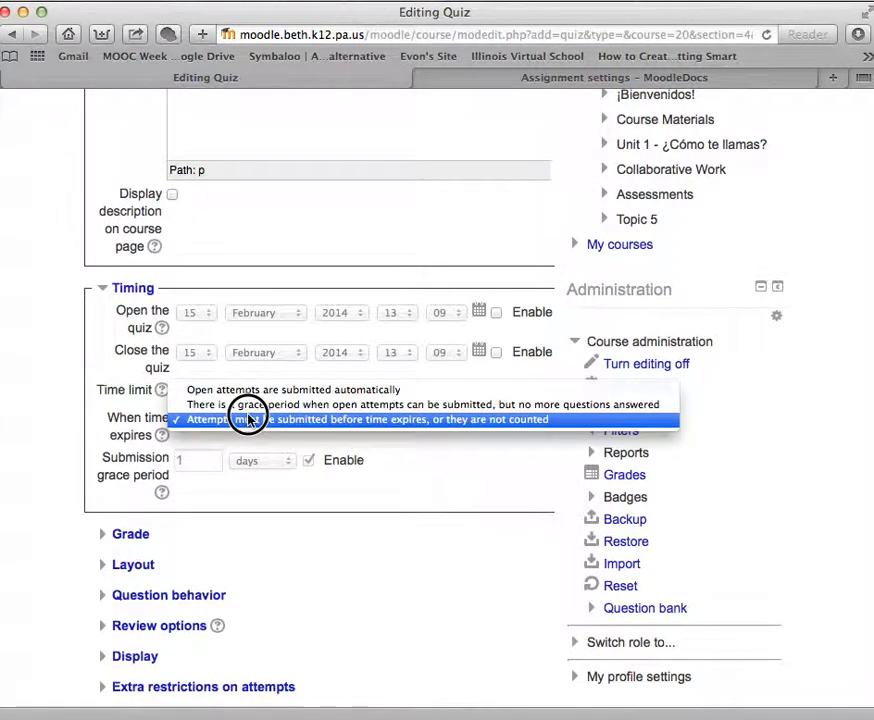
left_click(248, 419)
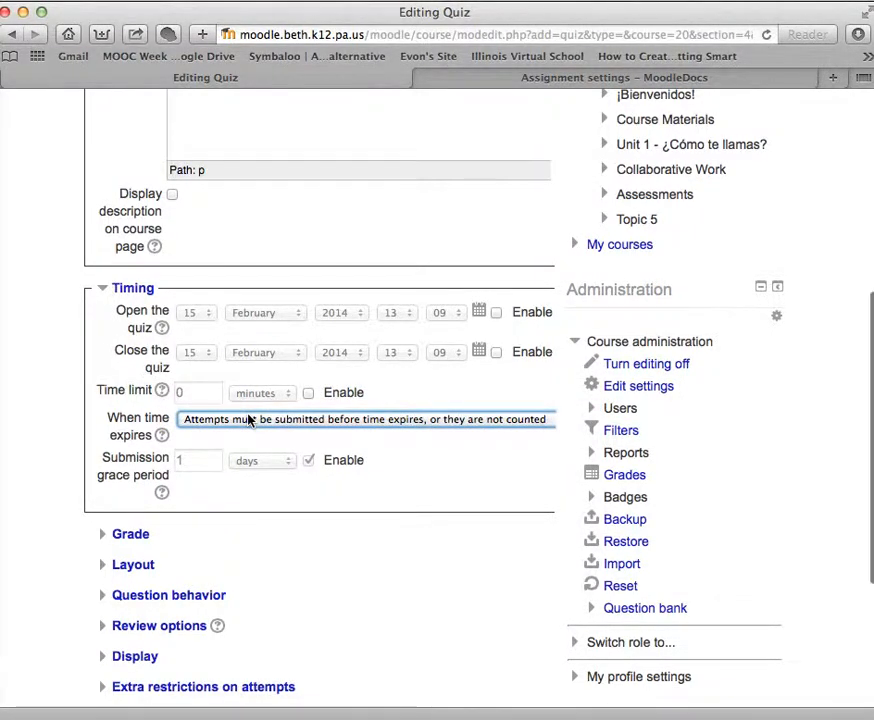
Expand the Grade settings and limit the attempts allowed to 2.
scroll(248, 420, "down", 2)
scroll(248, 420, "down", 3)
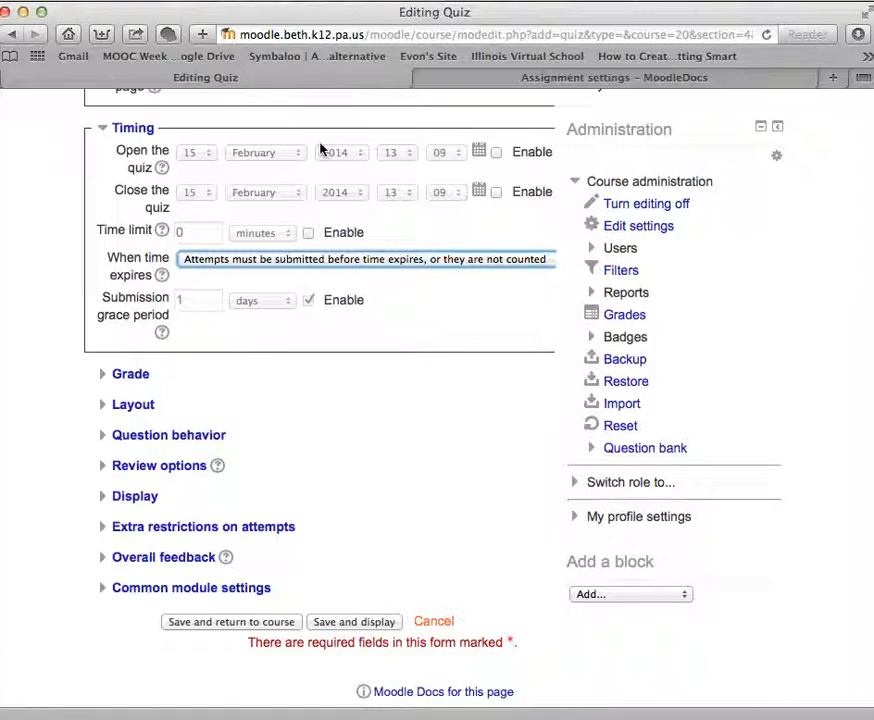
left_click(108, 384)
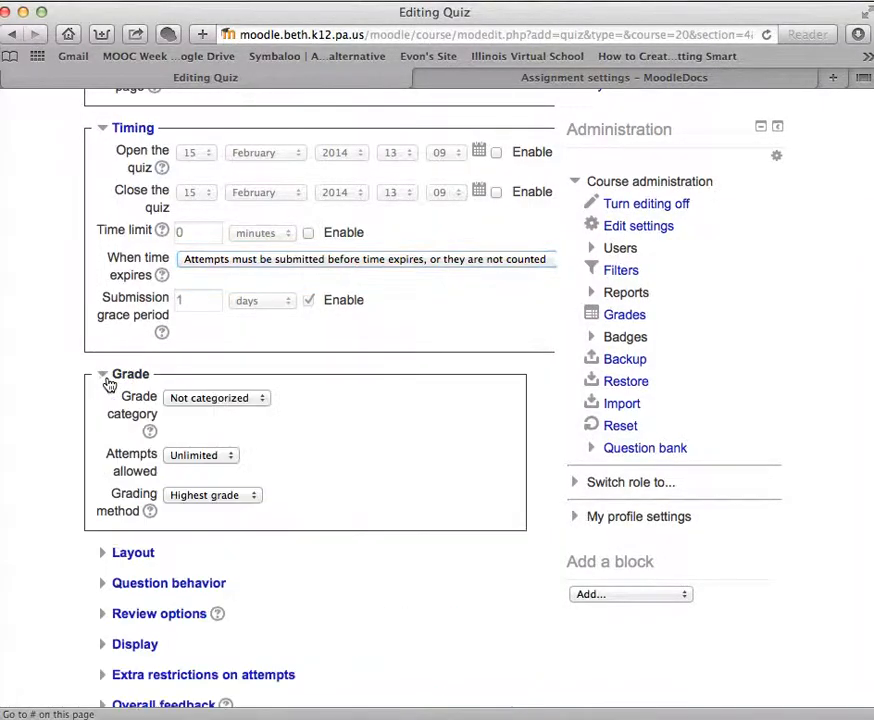
scroll(108, 381, "down", 5)
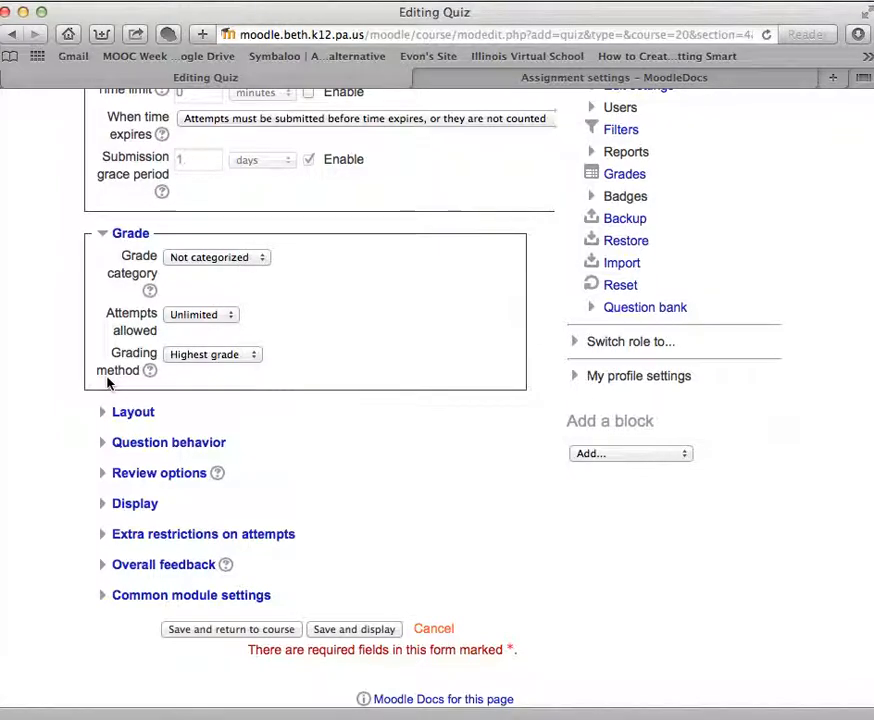
left_click(190, 314)
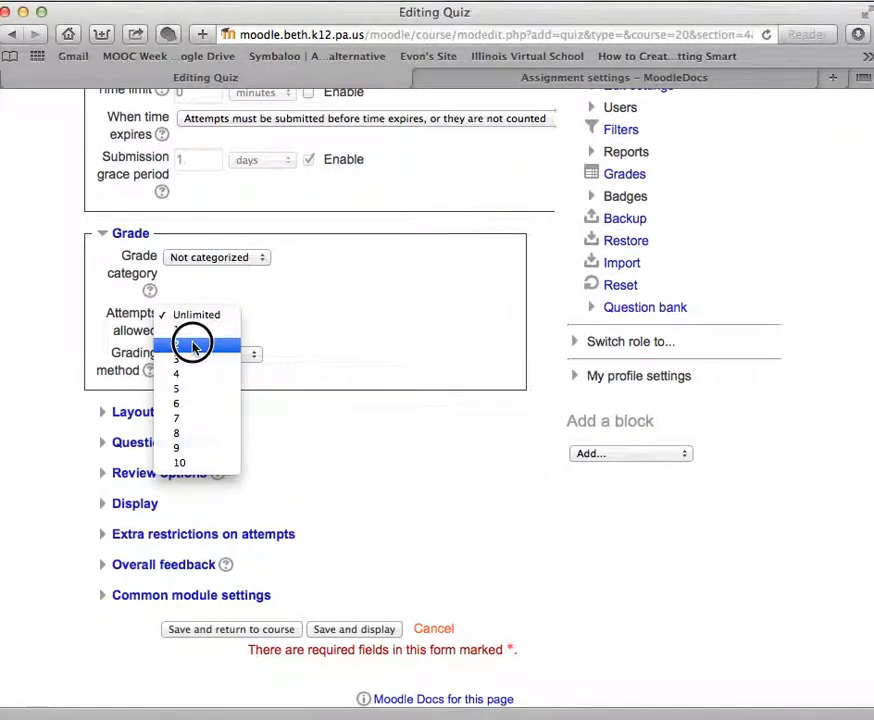
left_click(193, 346)
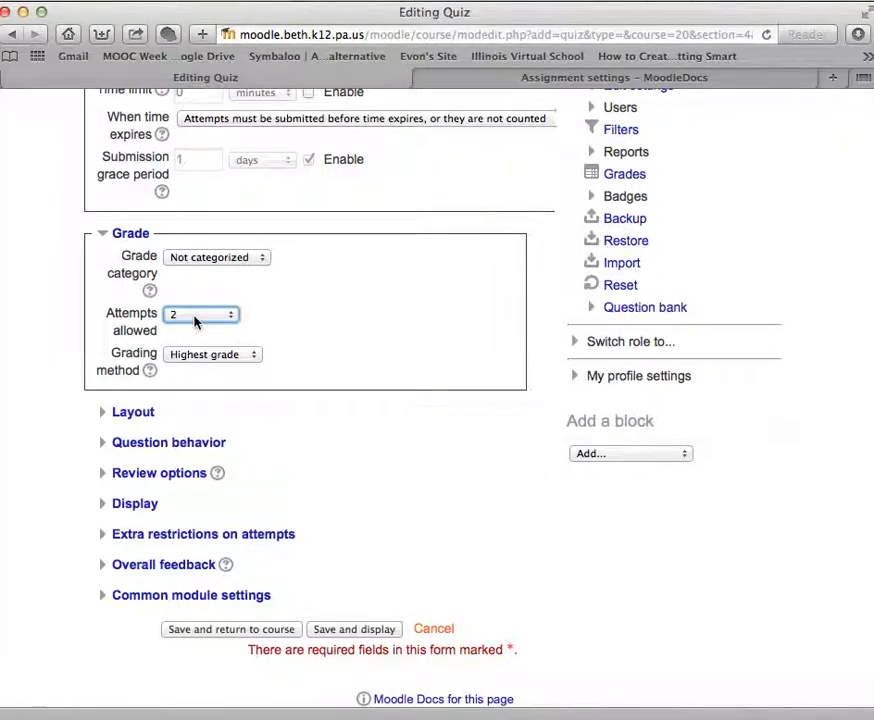
Check the grading method choices and select Highest grade.
left_click(205, 364)
left_click(205, 360)
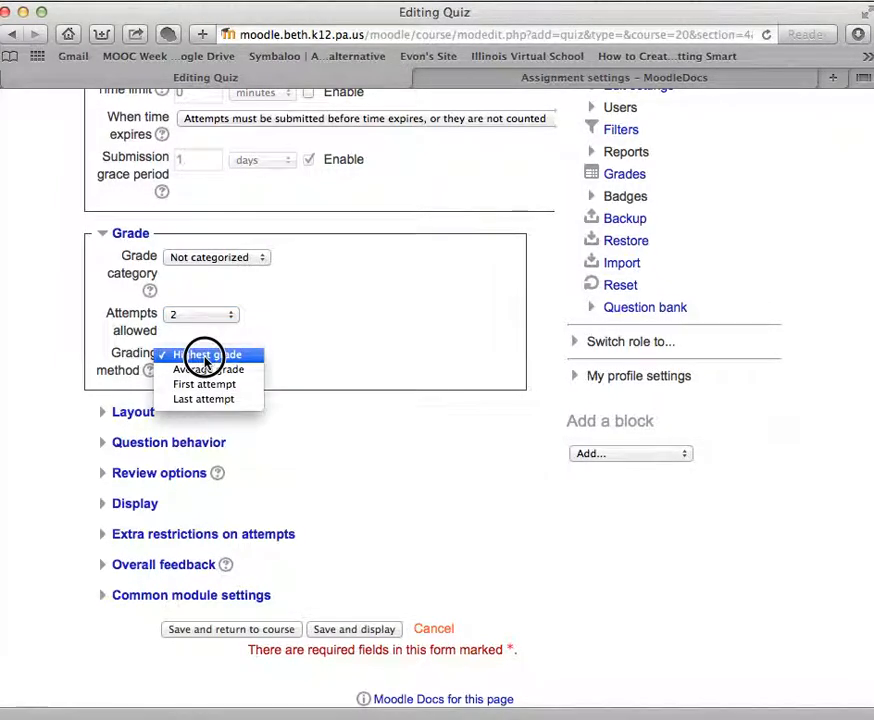
left_click(205, 357)
left_click(206, 360)
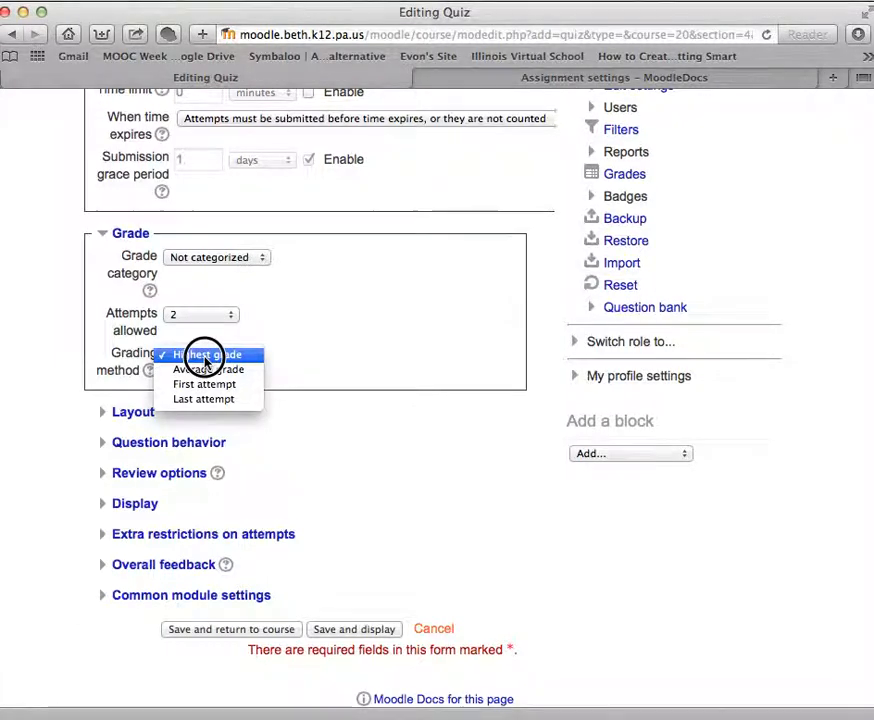
left_click(206, 357)
Expand the Layout settings and set the question order to Shuffled randomly.
left_click(102, 418)
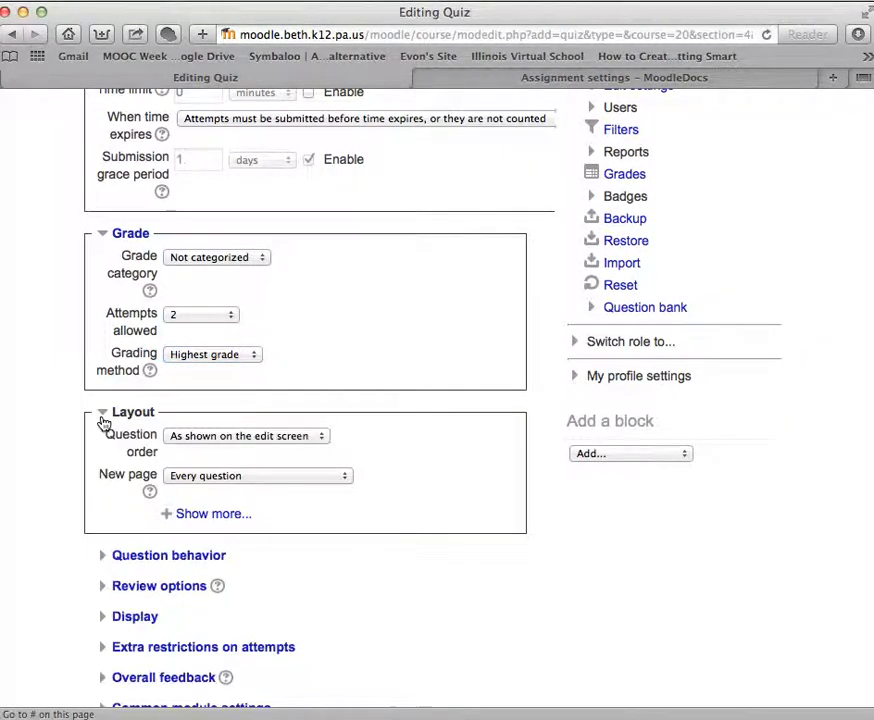
scroll(101, 422, "down", 3)
scroll(101, 422, "down", 1)
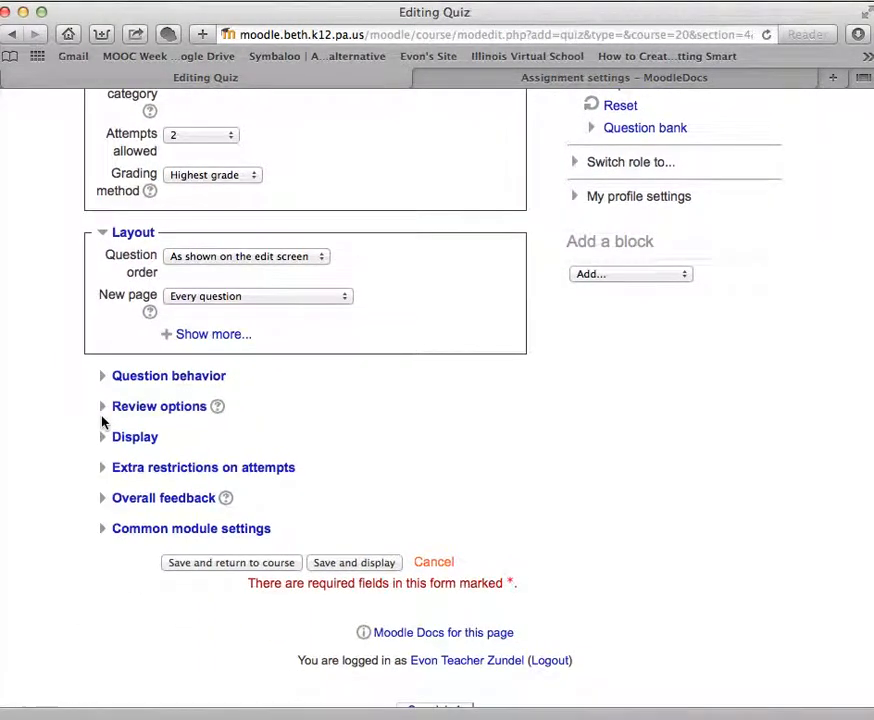
left_click(258, 258)
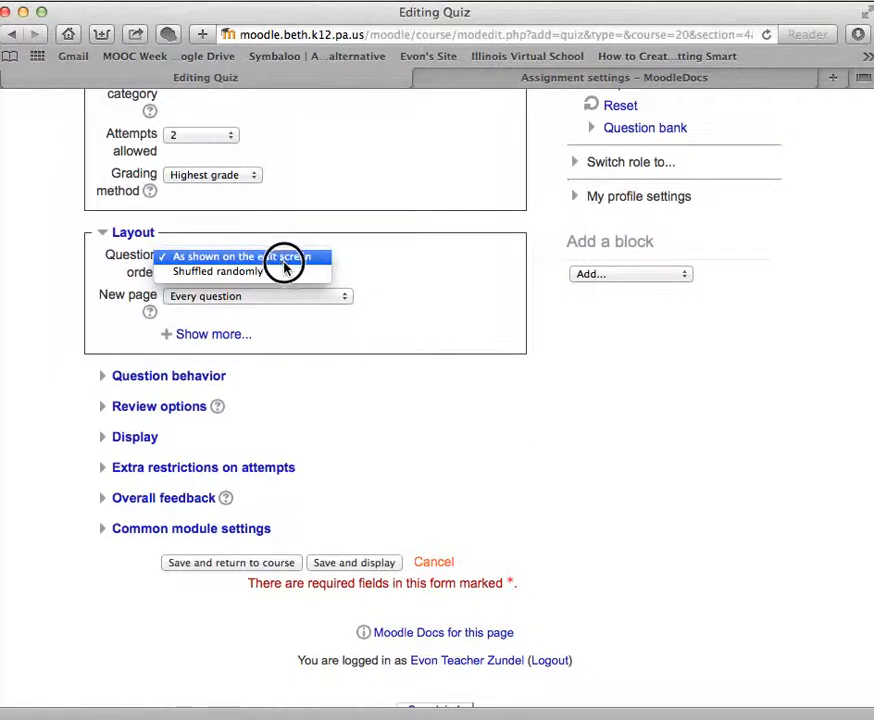
left_click(289, 272)
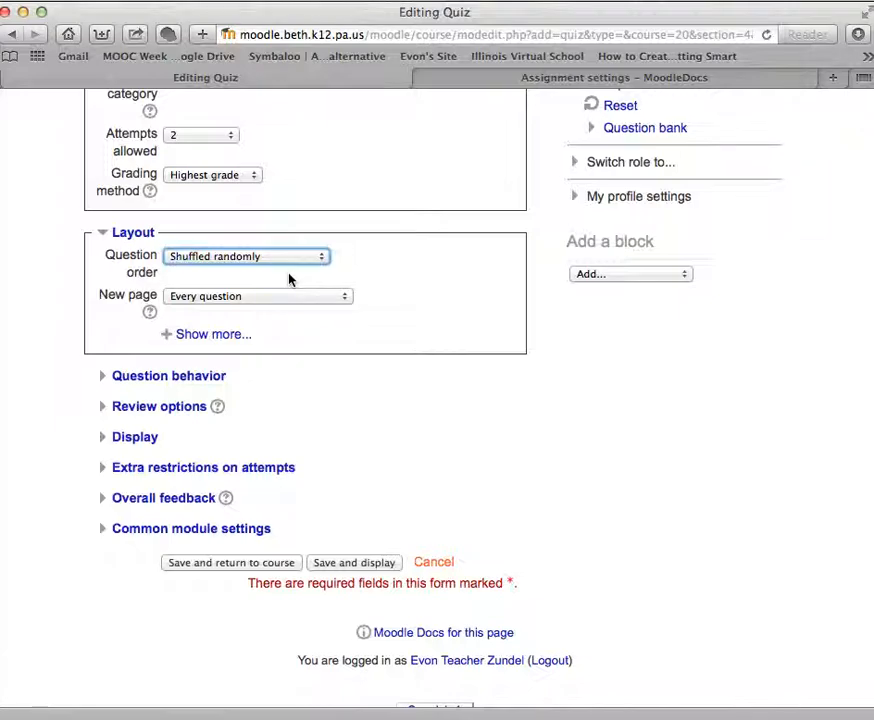
Set the quiz's new page option to "Never, all questions on one page".
scroll(289, 279, "down", 1)
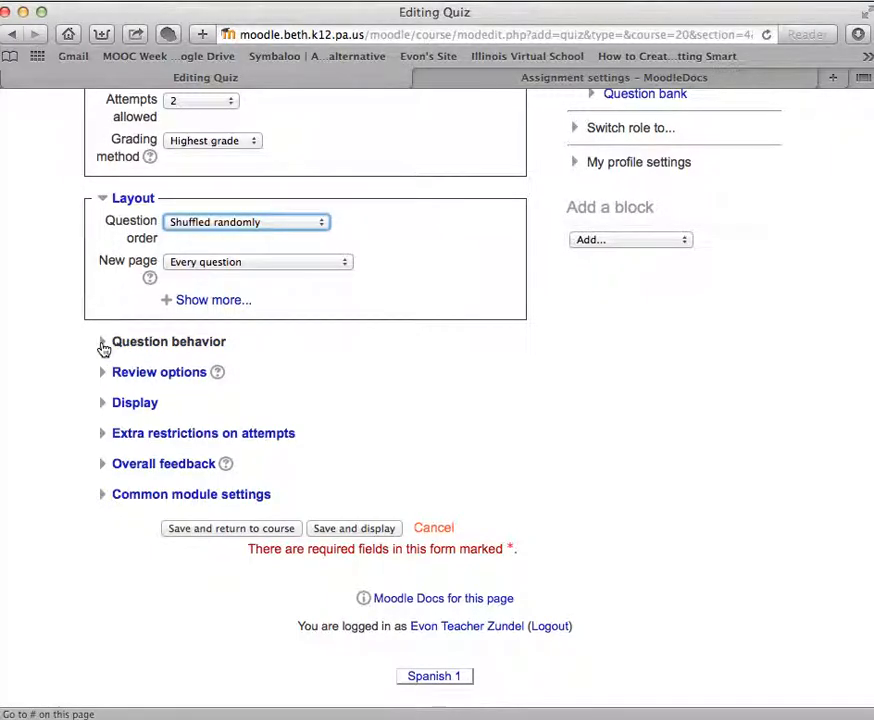
left_click(217, 260)
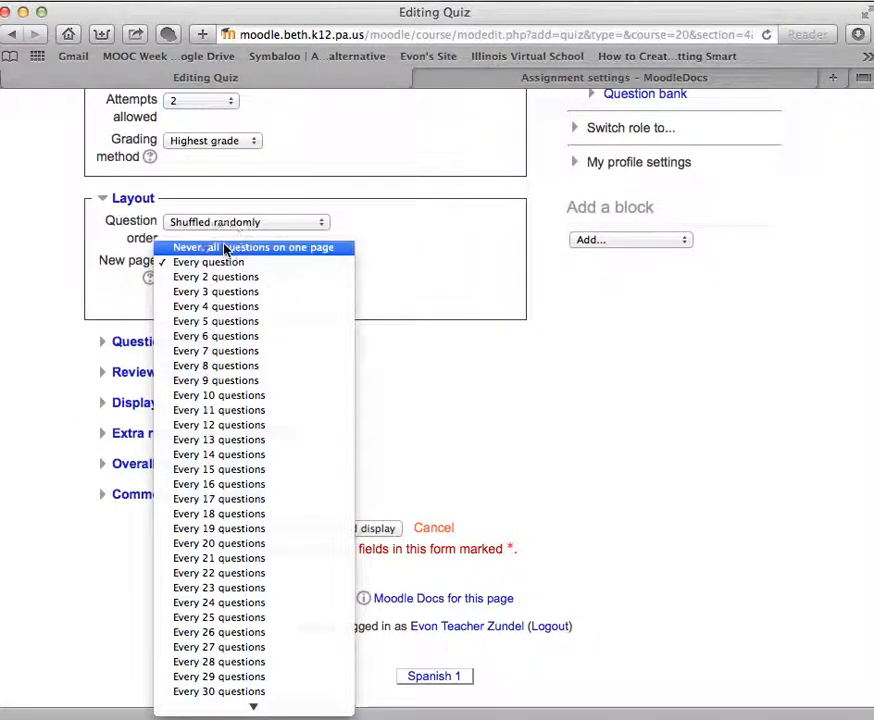
left_click(224, 248)
left_click(224, 262)
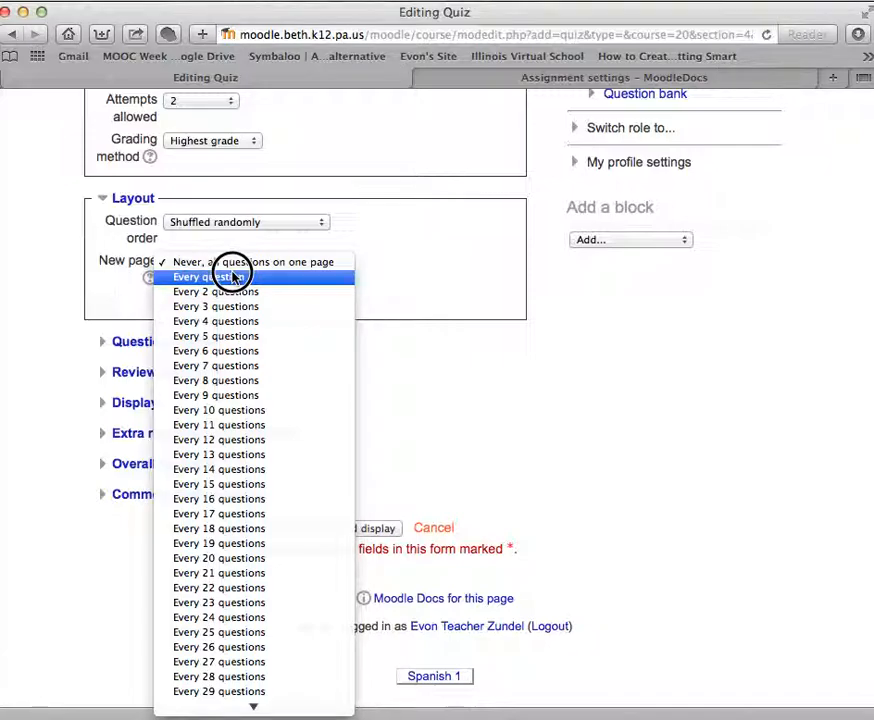
left_click(232, 265)
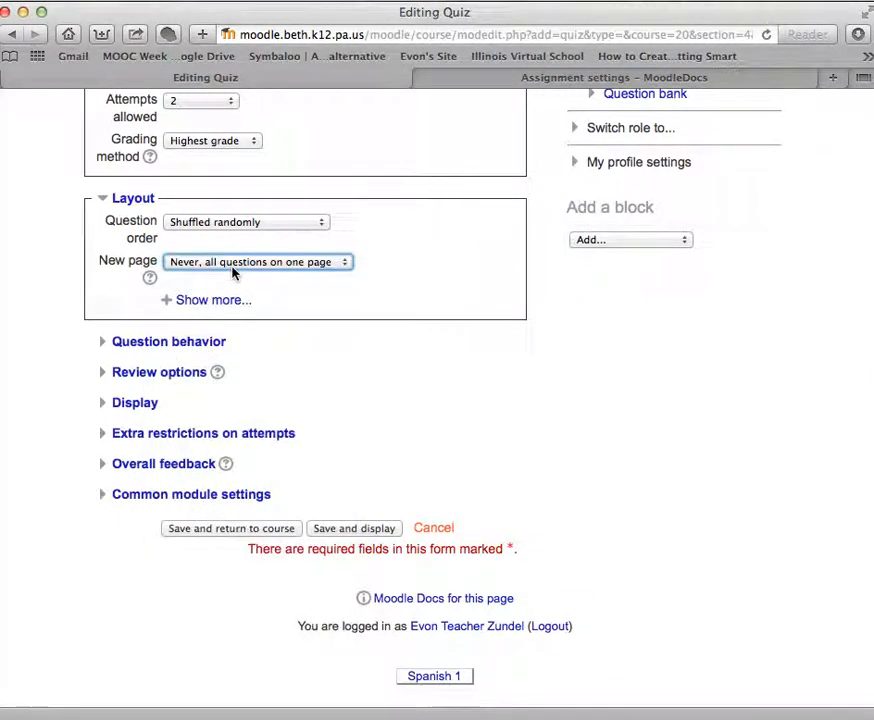
Expand the Question behavior settings and examine the choices for how questions behave.
left_click(104, 348)
scroll(104, 348, "down", 3)
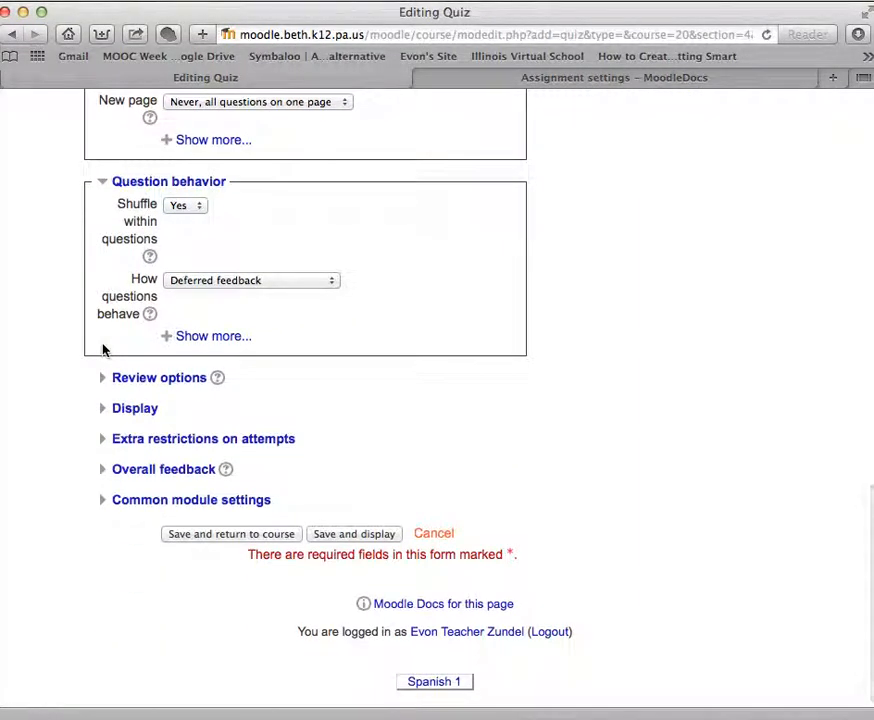
left_click(180, 284)
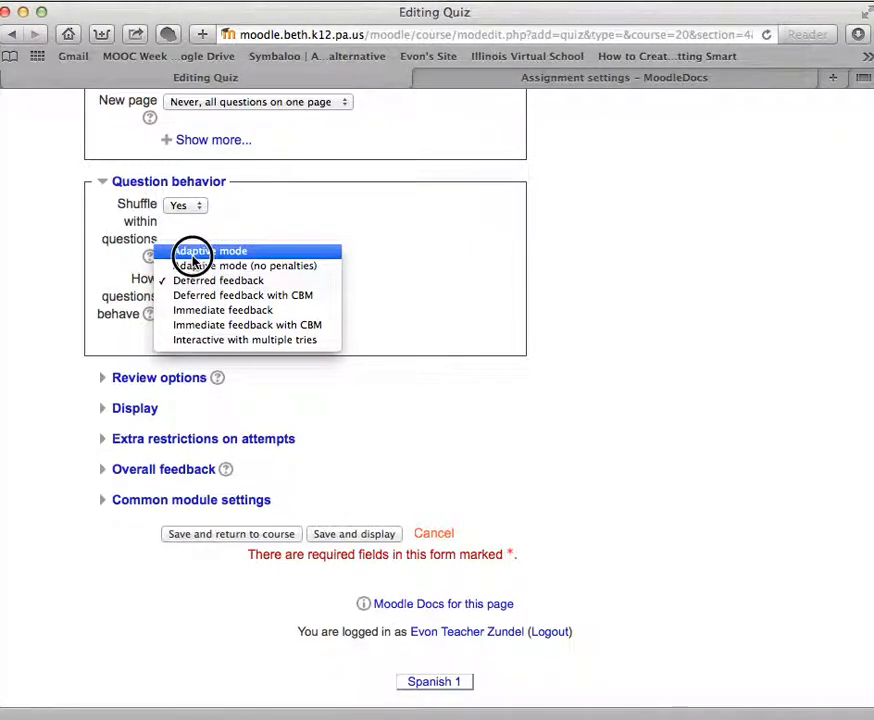
left_click(192, 208)
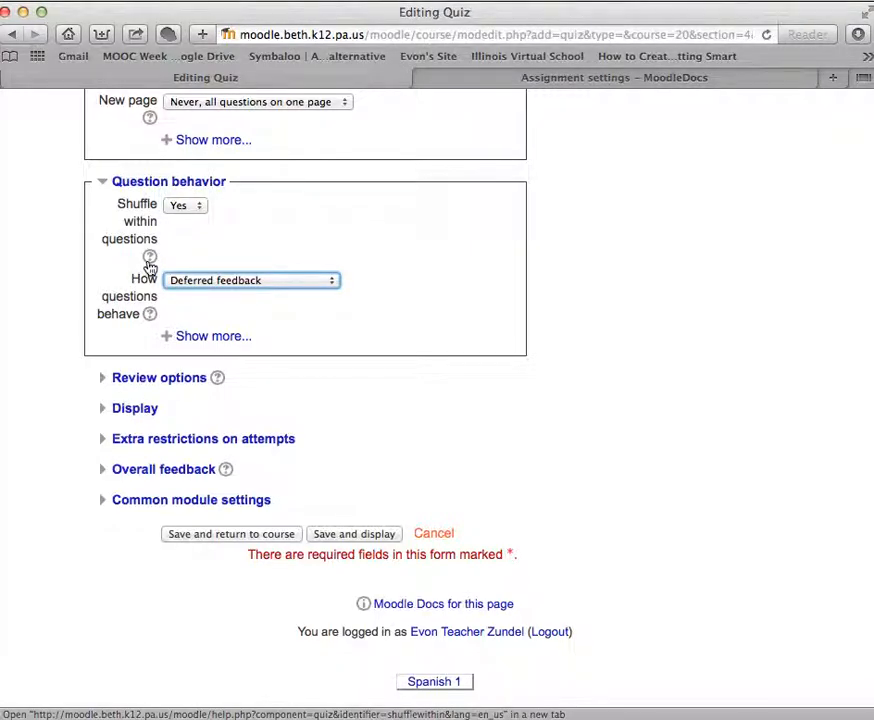
Expand the Review options and look through them, and open the Display settings.
left_click(109, 385)
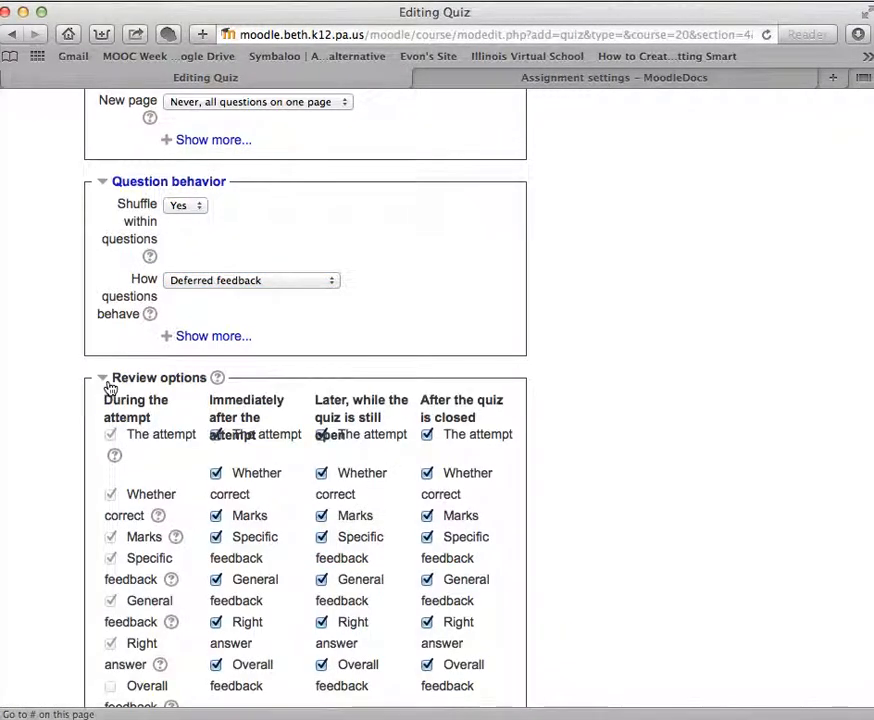
scroll(109, 385, "down", 4)
scroll(108, 386, "down", 4)
left_click(104, 420)
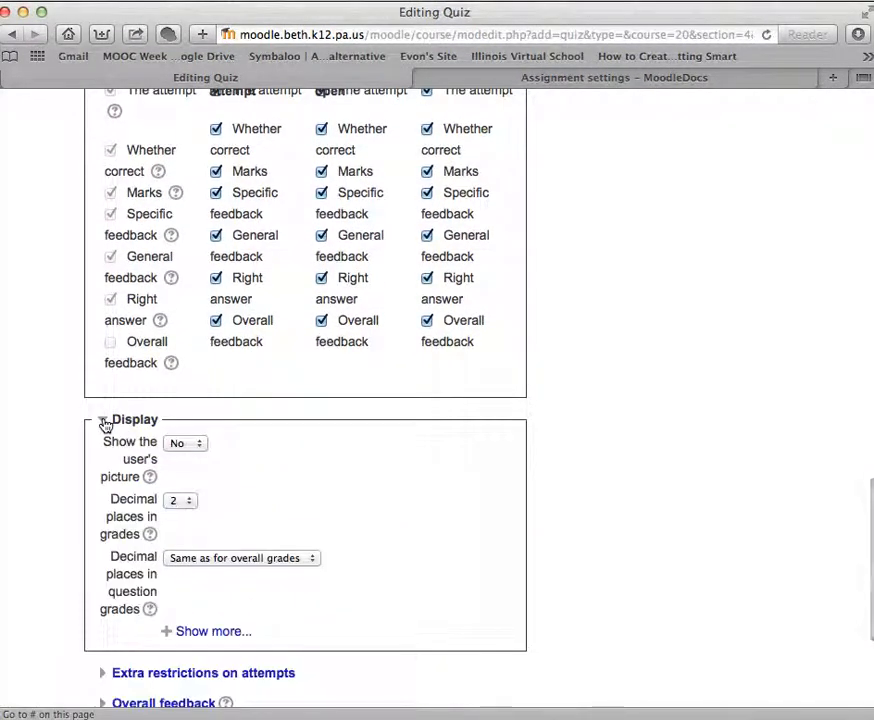
Expand the Extra restrictions on attempts settings and examine the password, network address and enforced delay options without entering anything.
scroll(104, 425, "down", 5)
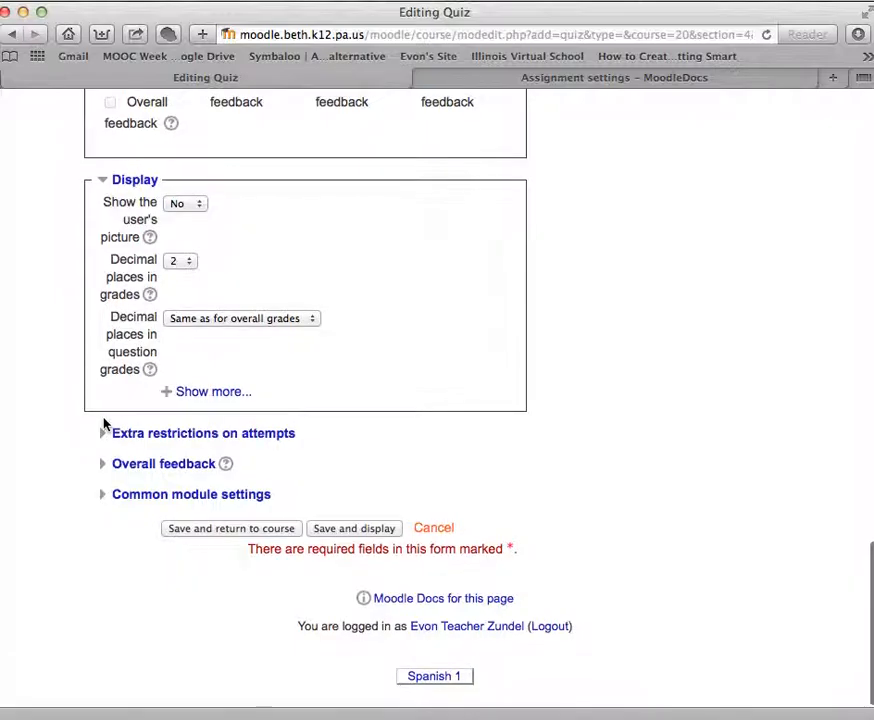
left_click(104, 435)
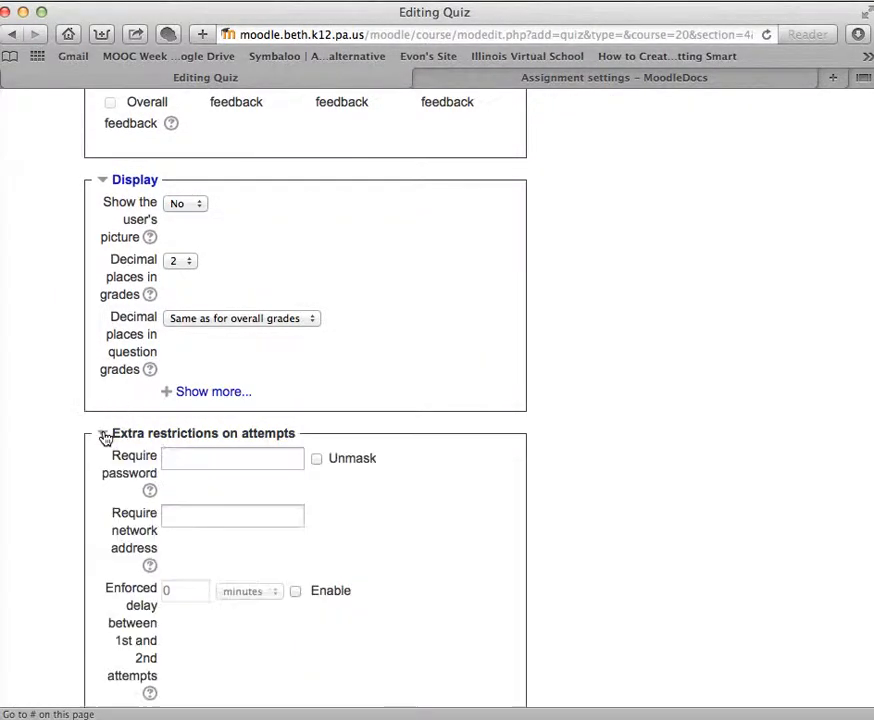
scroll(103, 433, "down", 2)
scroll(105, 576, "down", 1)
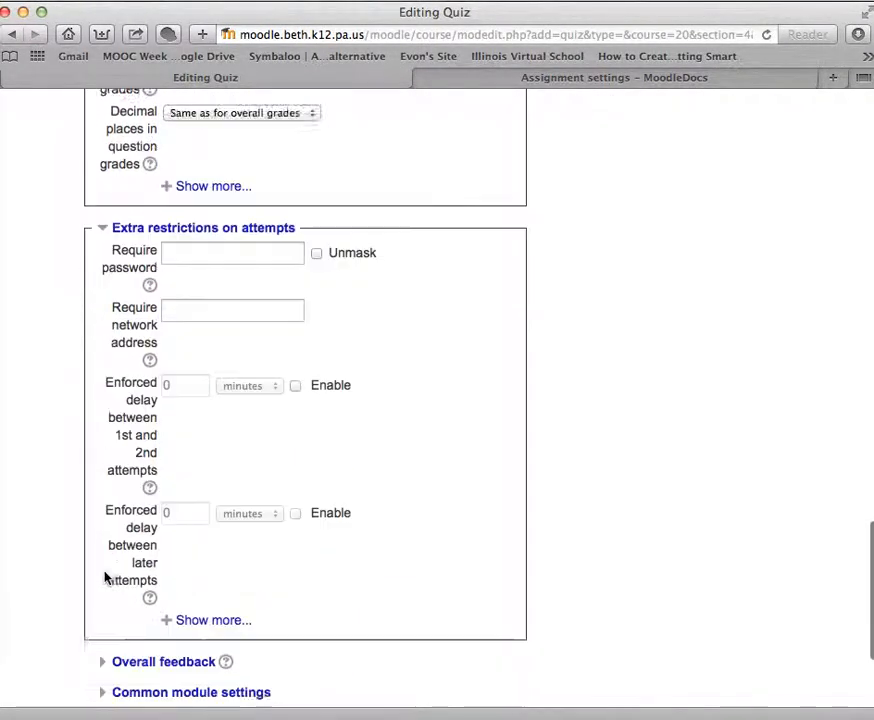
scroll(104, 576, "down", 2)
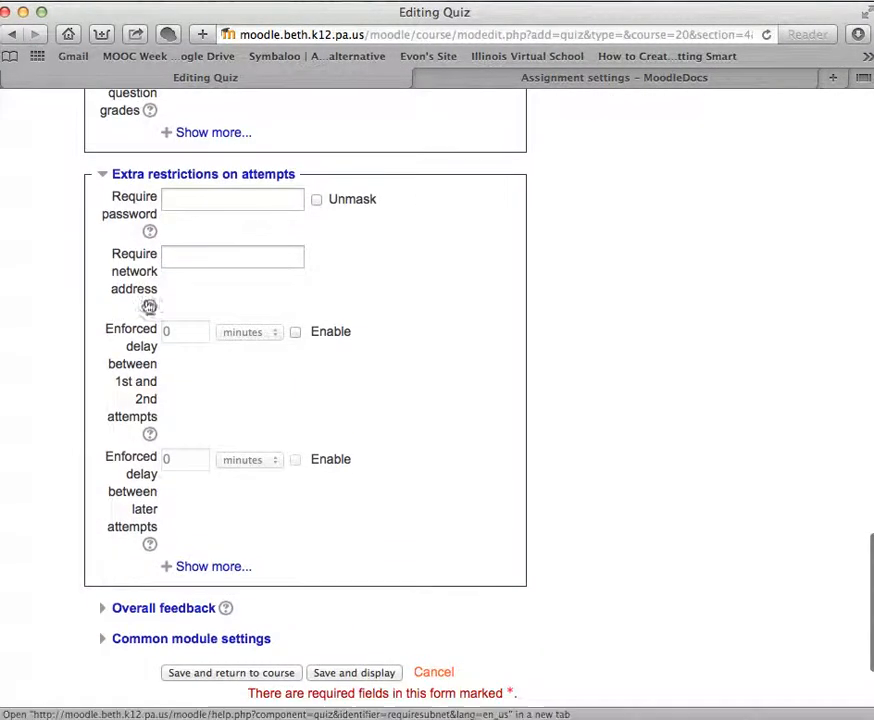
left_click(189, 203)
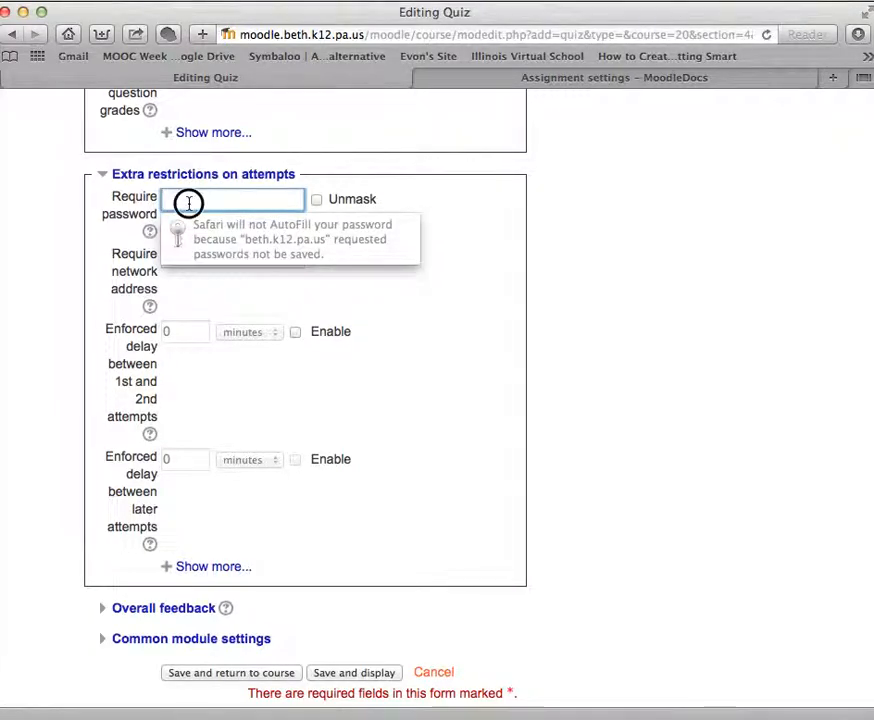
left_click(435, 240)
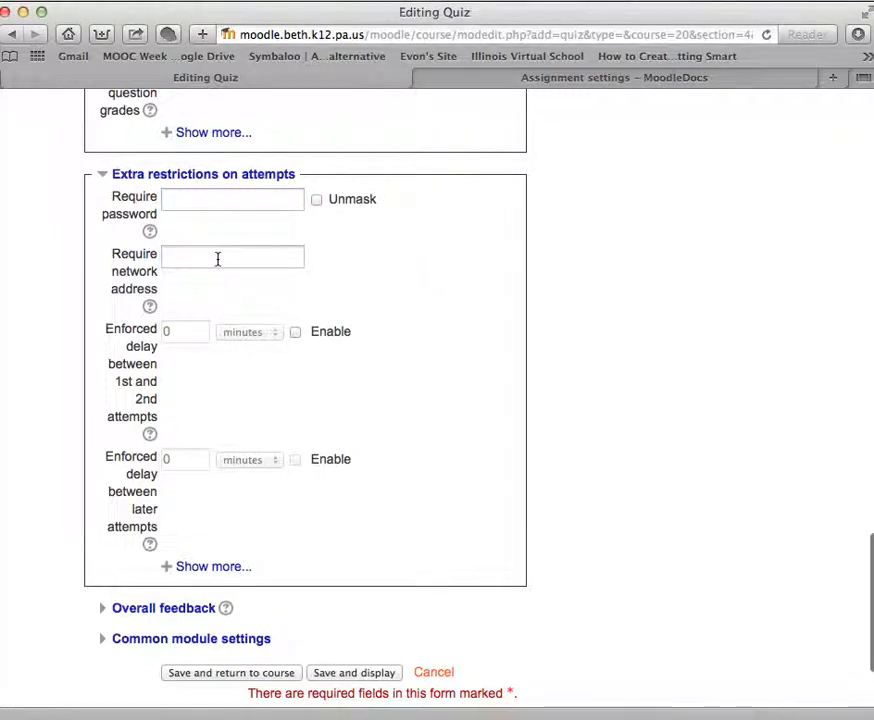
scroll(217, 259, "down", 3)
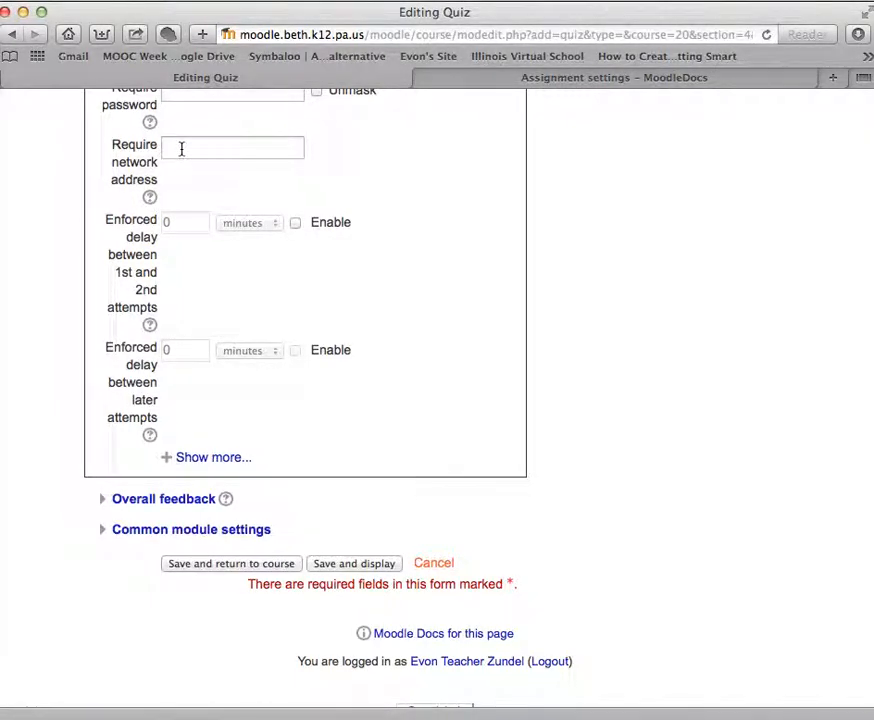
Expand the Overall feedback settings and look through the grade boundary and feedback fields.
scroll(181, 152, "down", 2)
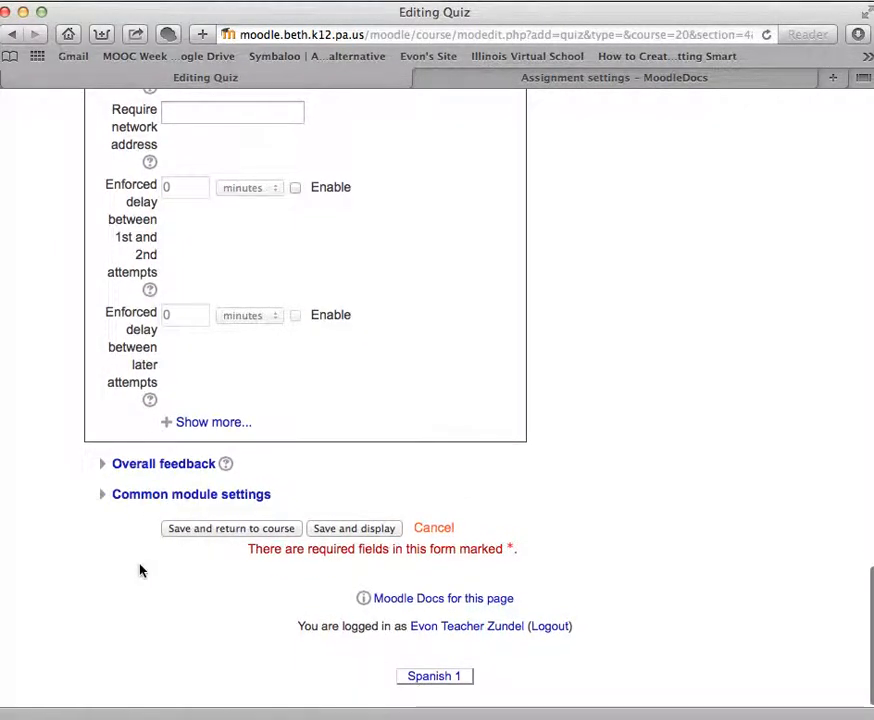
left_click(109, 472)
scroll(108, 470, "down", 8)
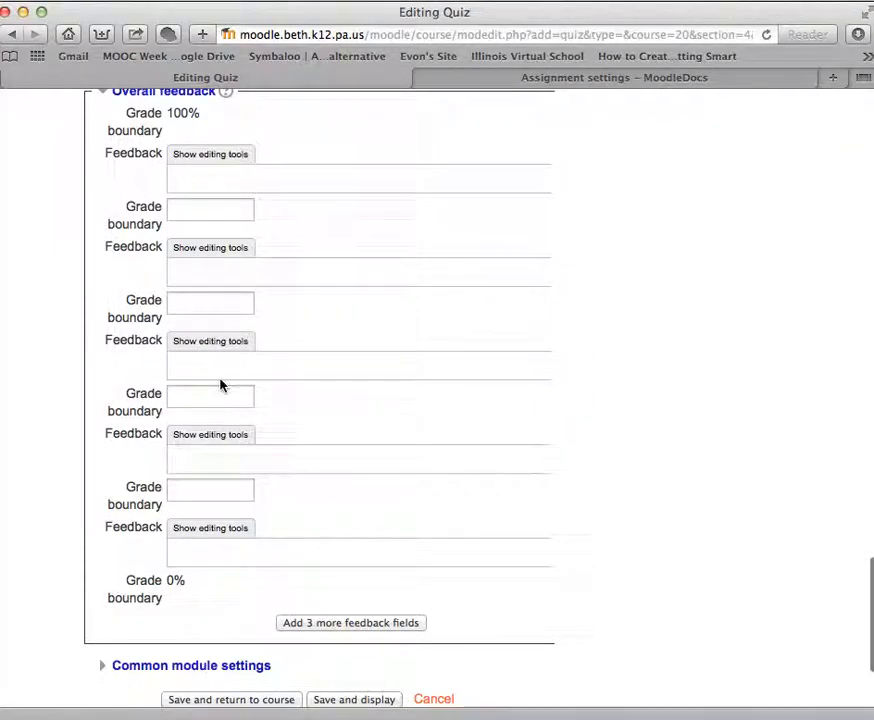
scroll(221, 385, "down", 2)
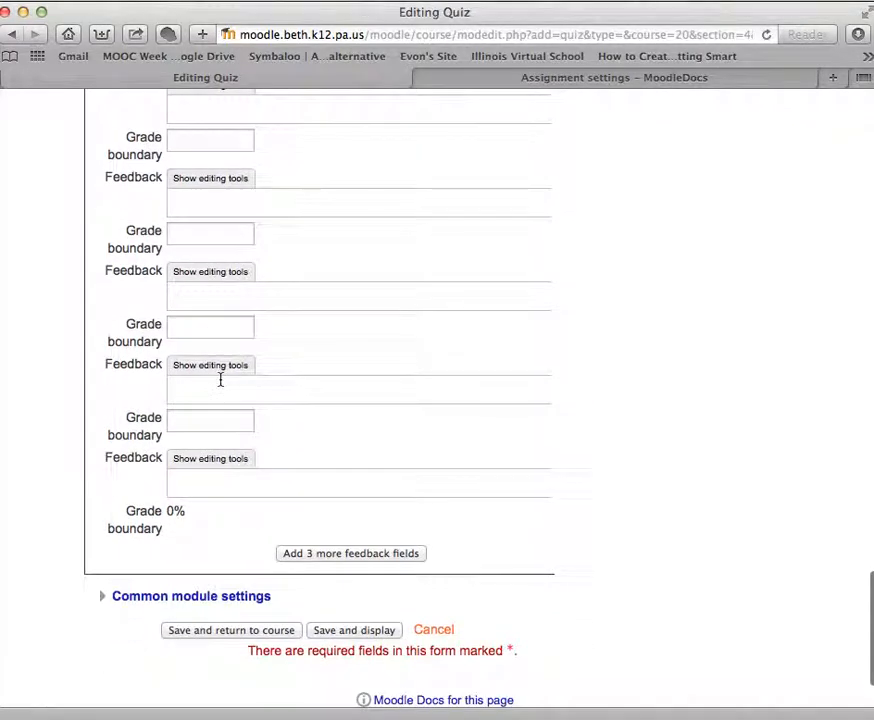
scroll(220, 380, "down", 3)
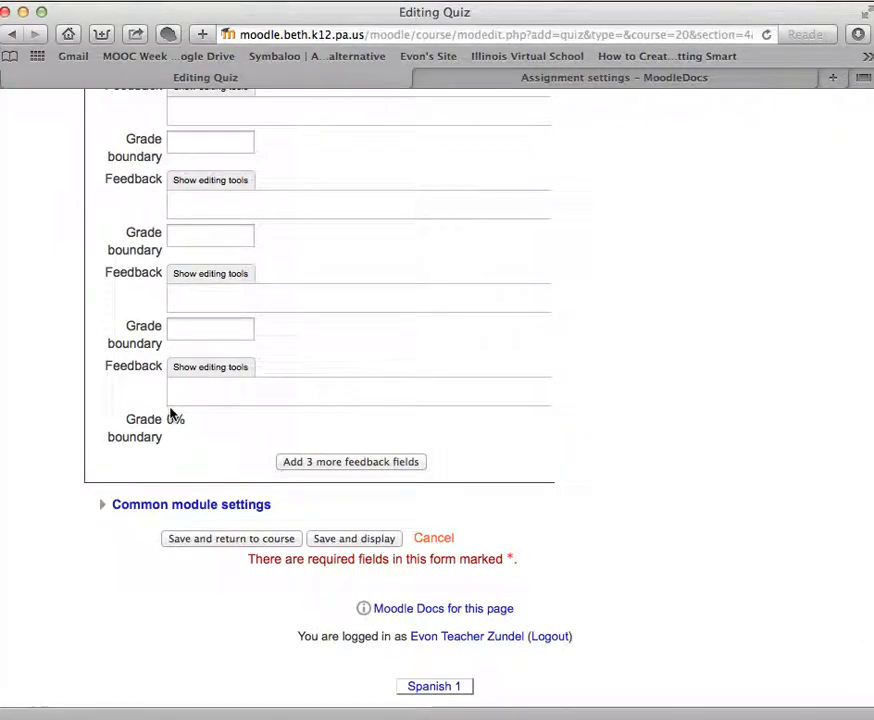
Set the quiz's visibility to Hide in the Common module settings, and save and display the quiz.
left_click(100, 509)
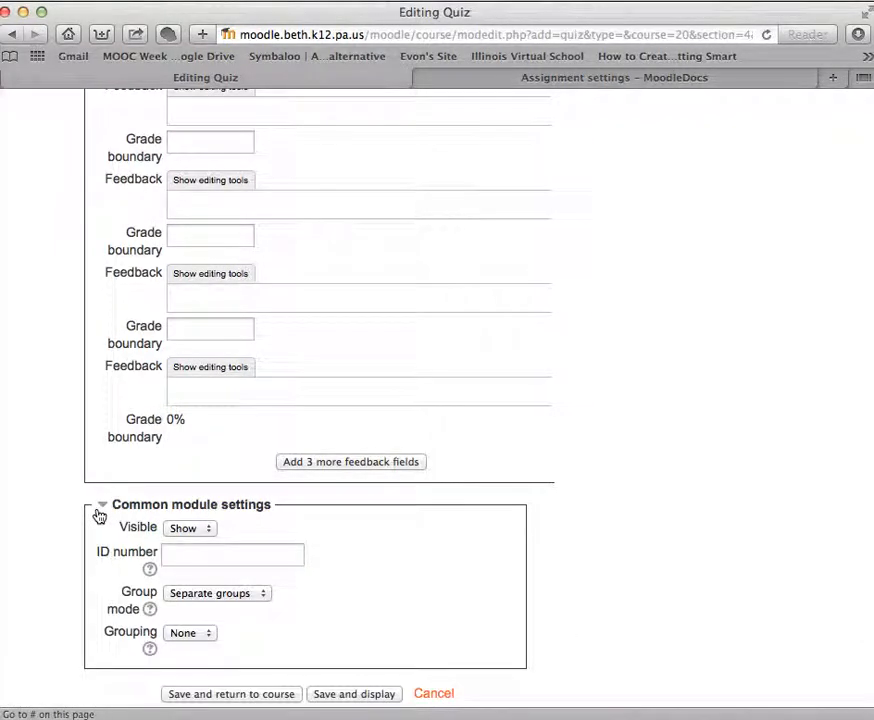
left_click(182, 528)
left_click(193, 544)
scroll(193, 543, "down", 3)
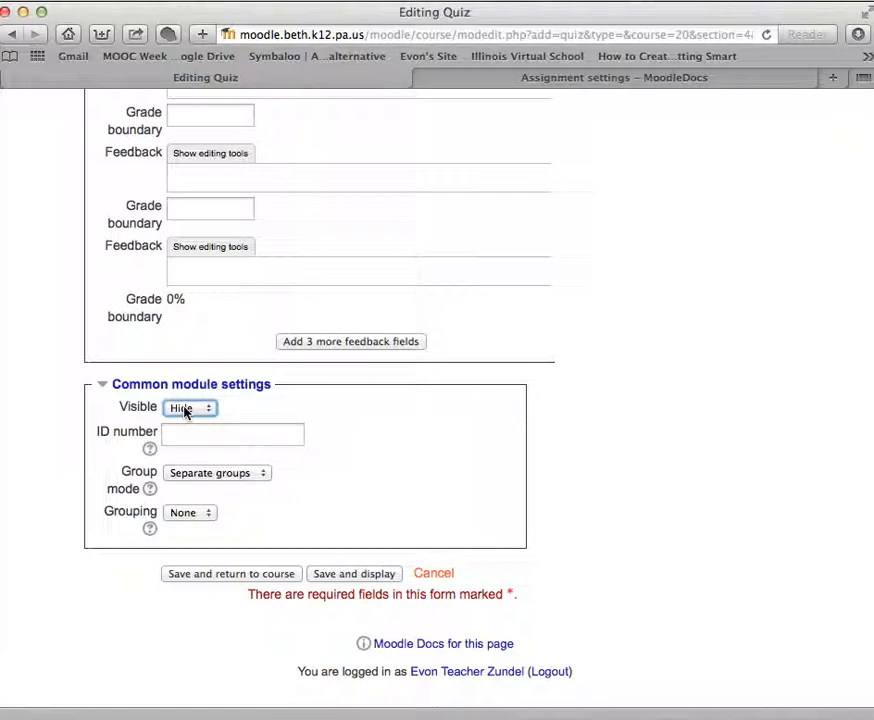
left_click(337, 578)
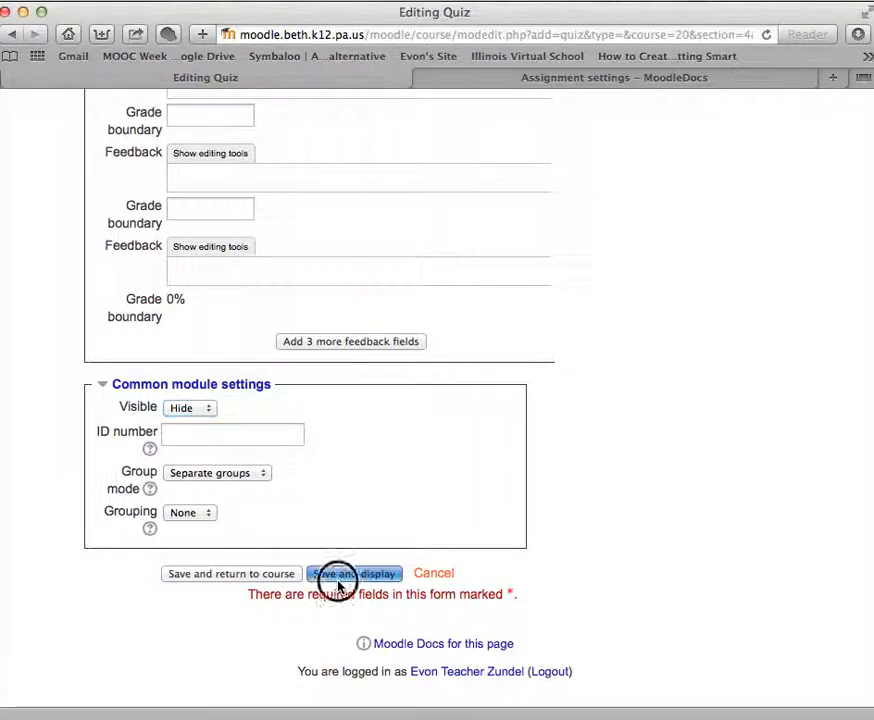